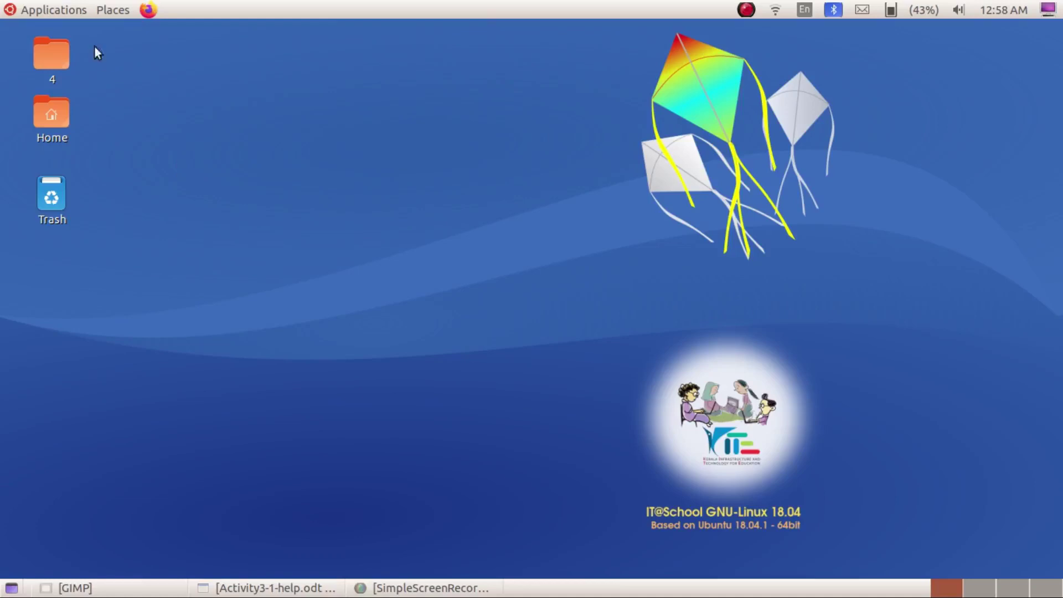
Step: Launch the GNU Image Manipulation Program from the Applications > Graphics menu
{"action": "left_click", "coordinate": [77, 9]}
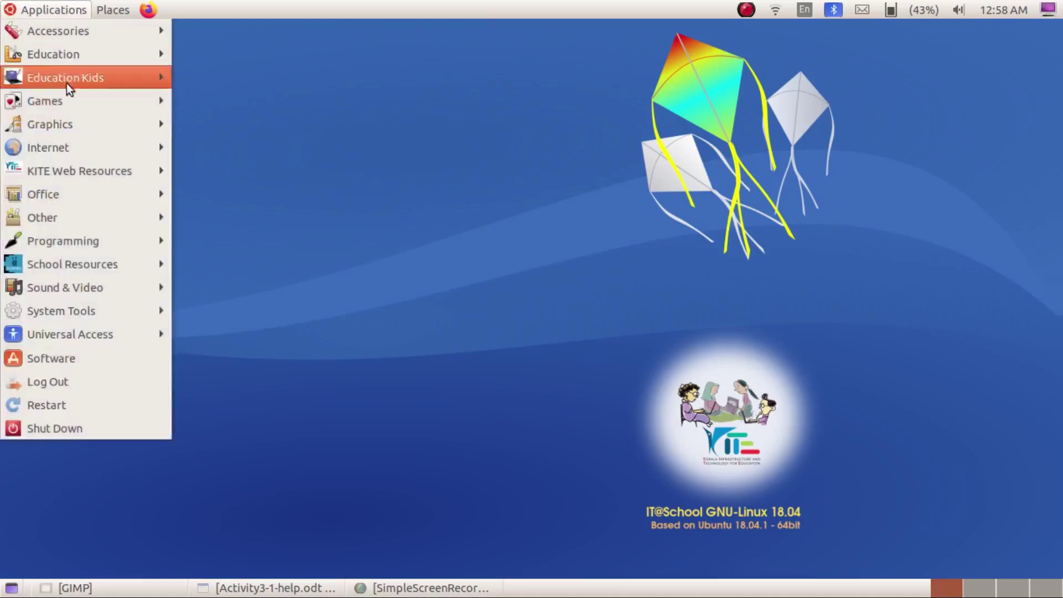
{"action": "mouse_move", "coordinate": [50, 123]}
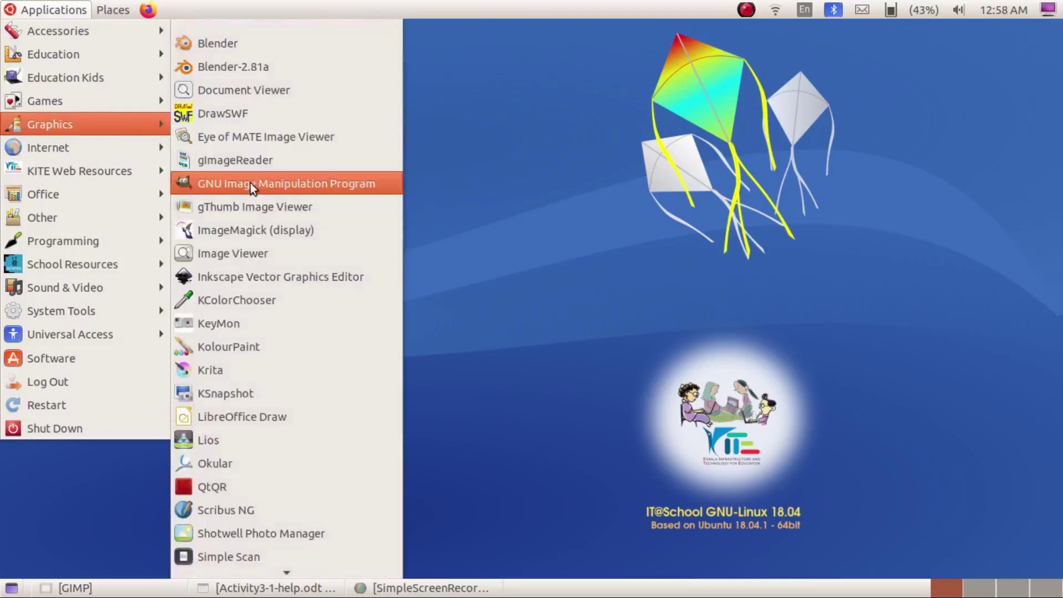
{"action": "left_click", "coordinate": [285, 188]}
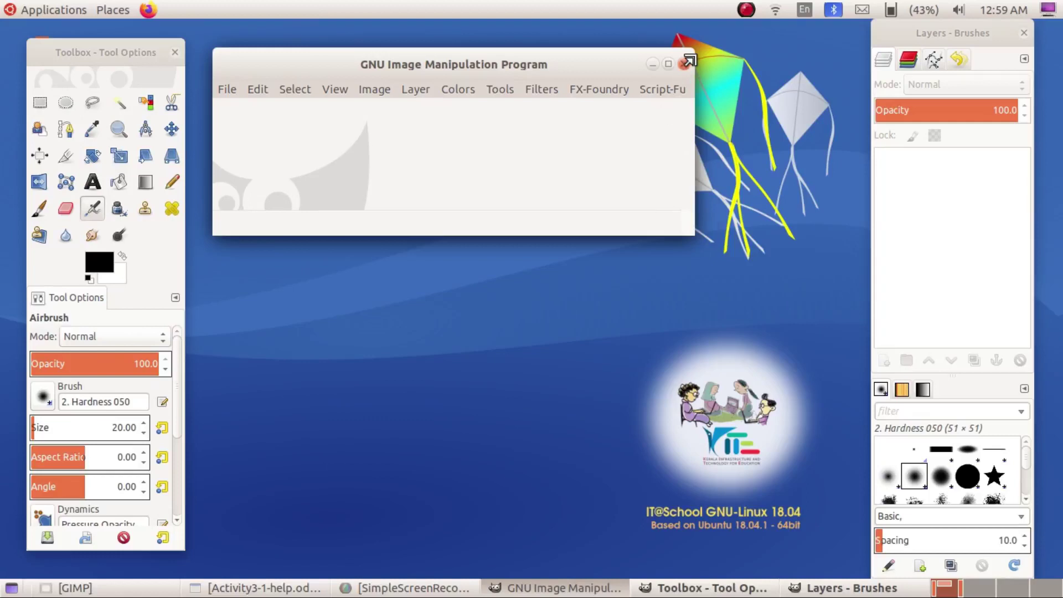
Step: Widen the GIMP window, turn on Single-Window Mode, and move the window left and down
{"action": "left_click_drag", "start_coordinate": [689, 60], "coordinate": [816, 59]}
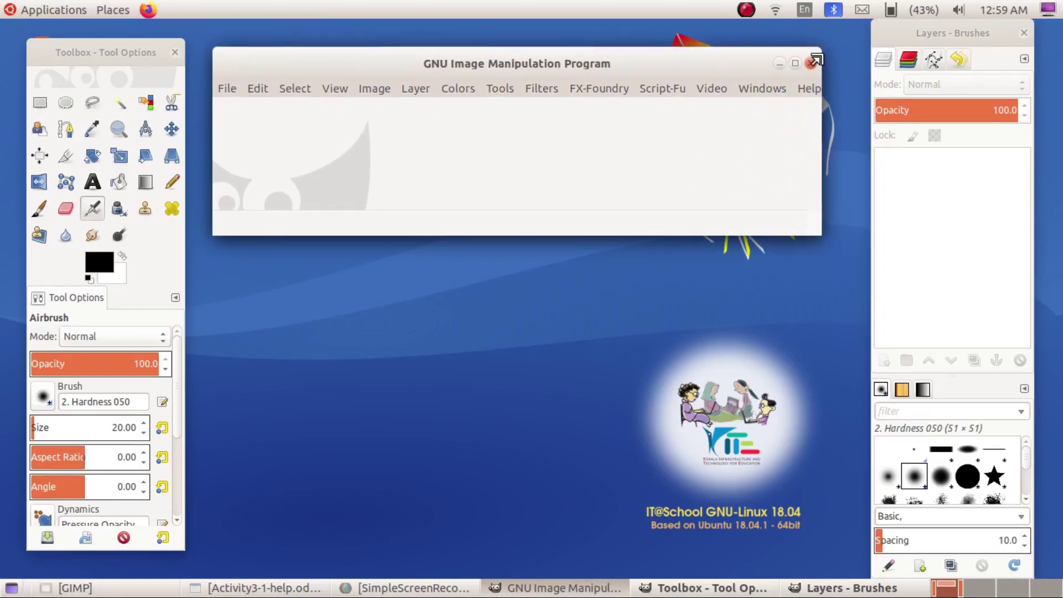
{"action": "left_click", "coordinate": [774, 92]}
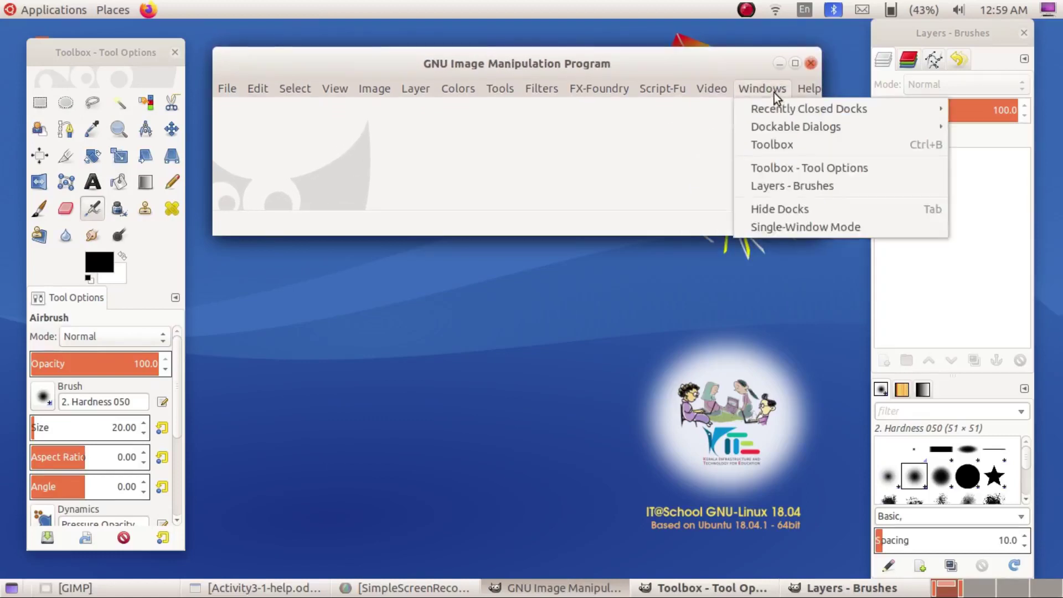
{"action": "left_click", "coordinate": [794, 221]}
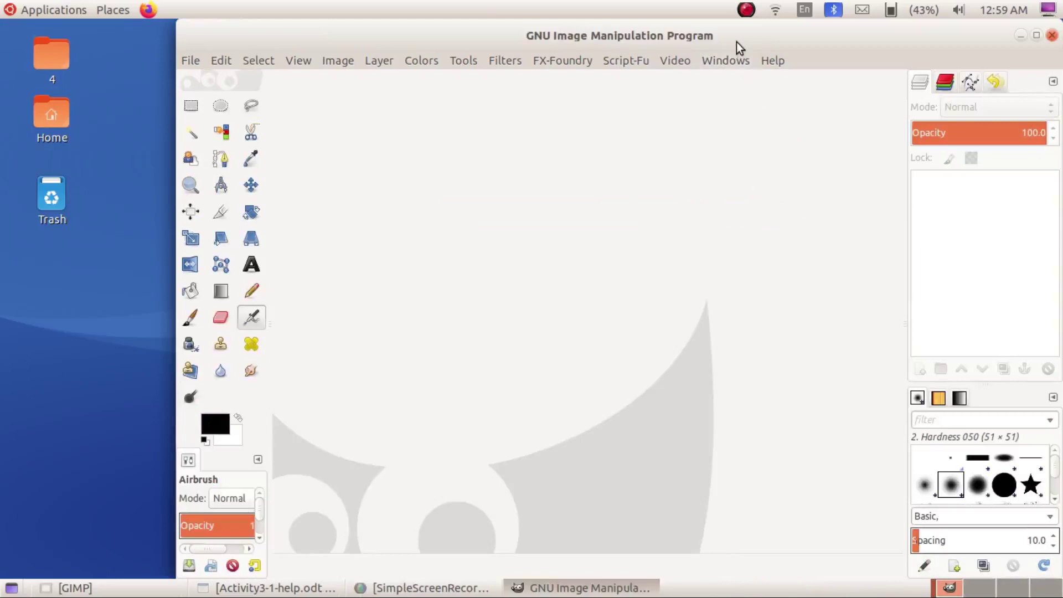
{"action": "left_click_drag", "start_coordinate": [736, 41], "coordinate": [633, 69]}
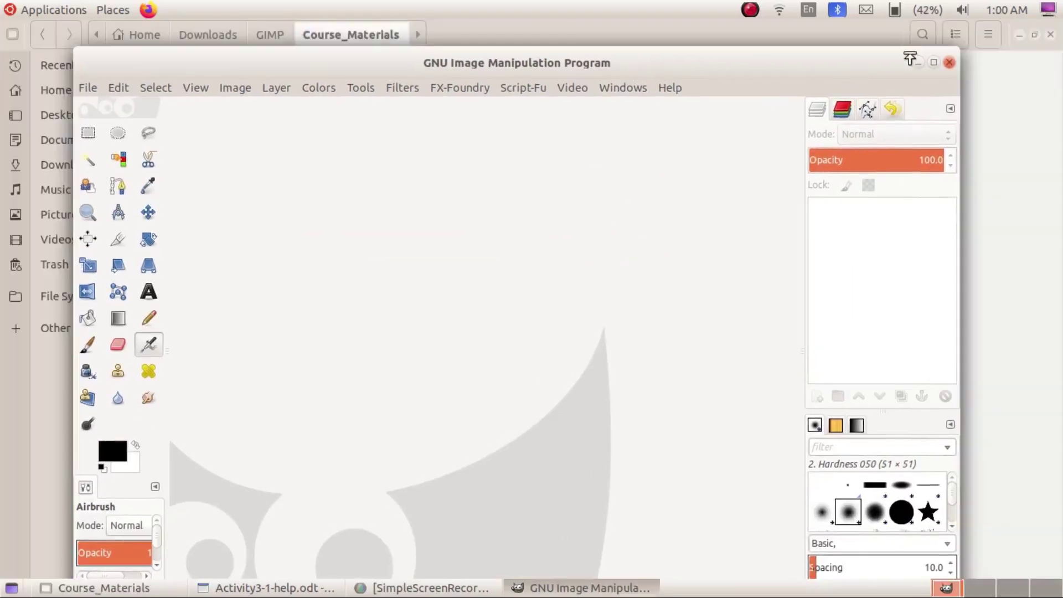
Step: Minimize GIMP and select guava.png, dismissing the Open With Other Application chooser
{"action": "left_click", "coordinate": [916, 61]}
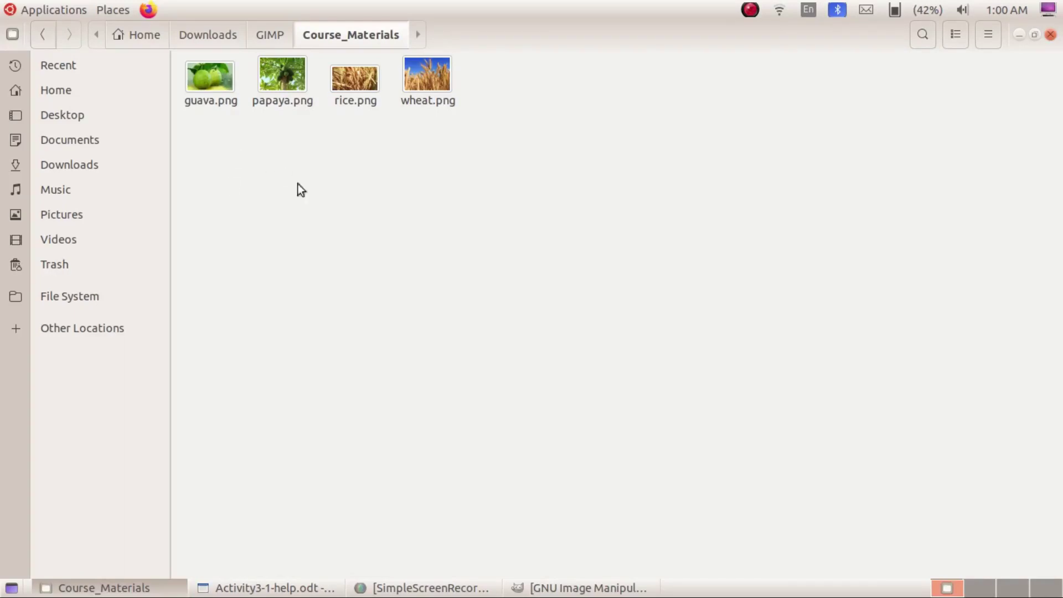
{"action": "left_click", "coordinate": [218, 88]}
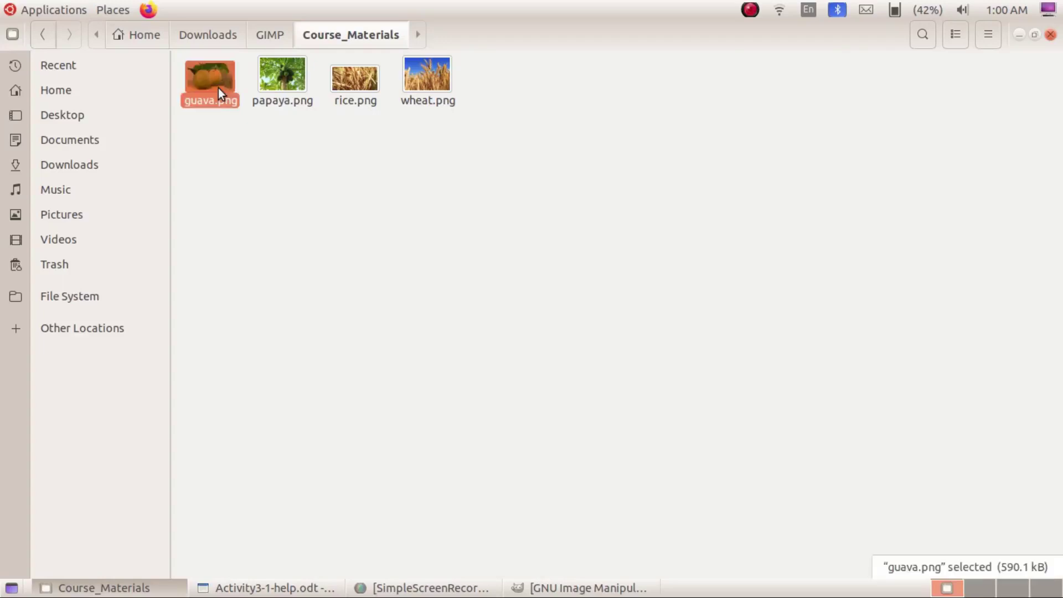
{"action": "right_click", "coordinate": [218, 88]}
{"action": "left_click", "coordinate": [270, 114]}
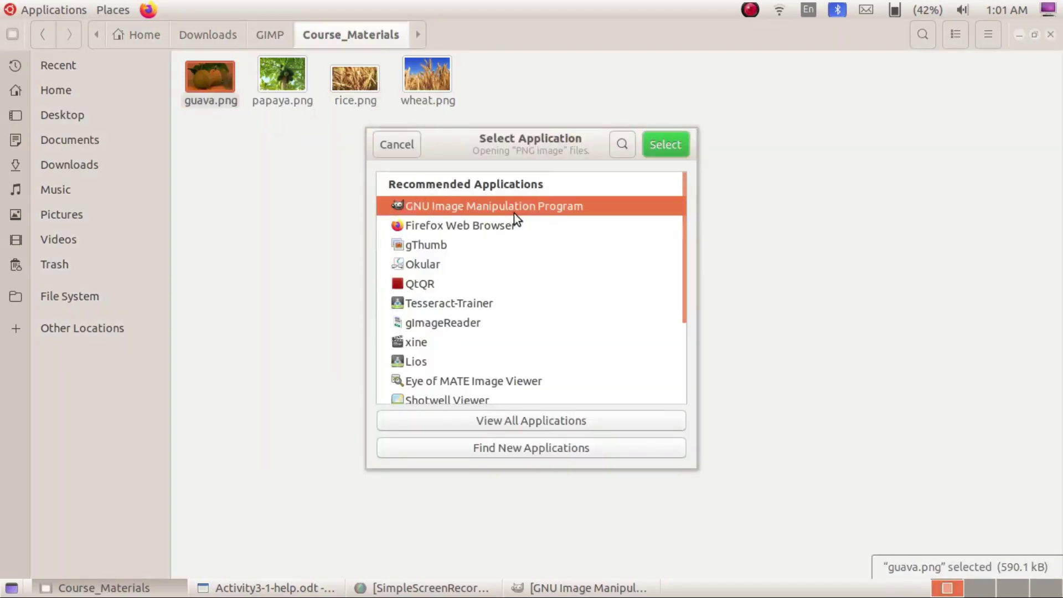
{"action": "left_click", "coordinate": [404, 149]}
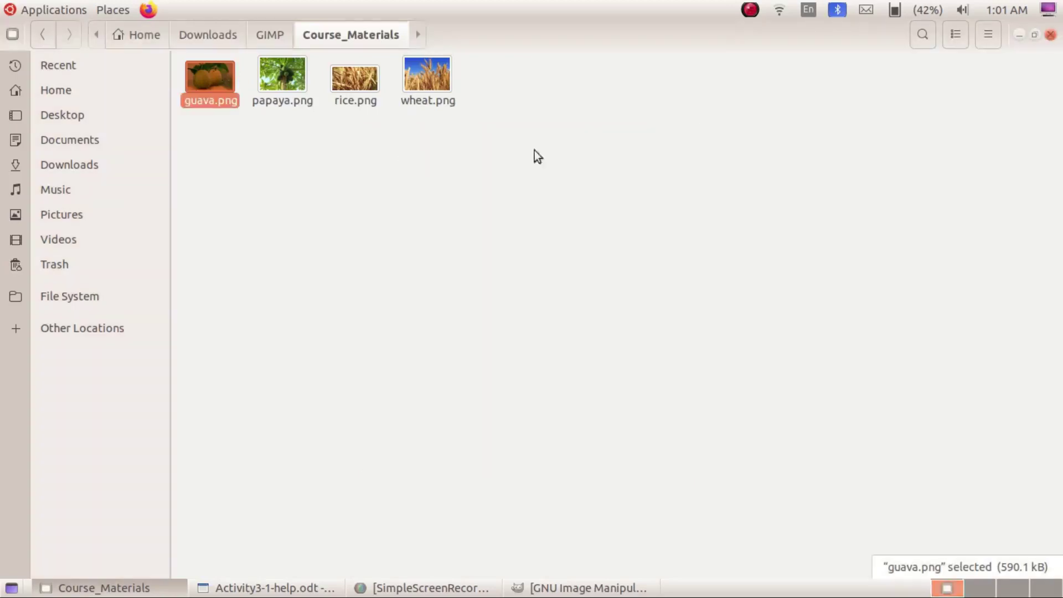
Step: Unmaximize the file manager, then move and shrink it beside the Writer document
{"action": "left_click", "coordinate": [1034, 36]}
{"action": "mouse_move", "coordinate": [860, 116]}
{"action": "left_mouse_down"}
{"action": "mouse_move", "coordinate": [711, 131]}
{"action": "mouse_move", "coordinate": [515, 129]}
{"action": "left_mouse_up"}
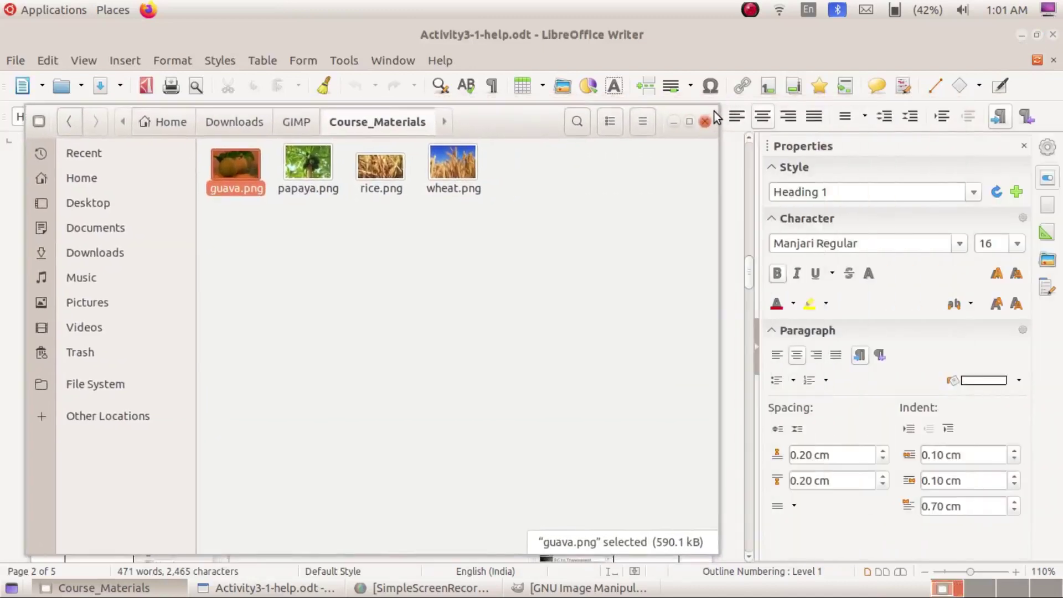
{"action": "left_click_drag", "start_coordinate": [713, 111], "coordinate": [454, 140]}
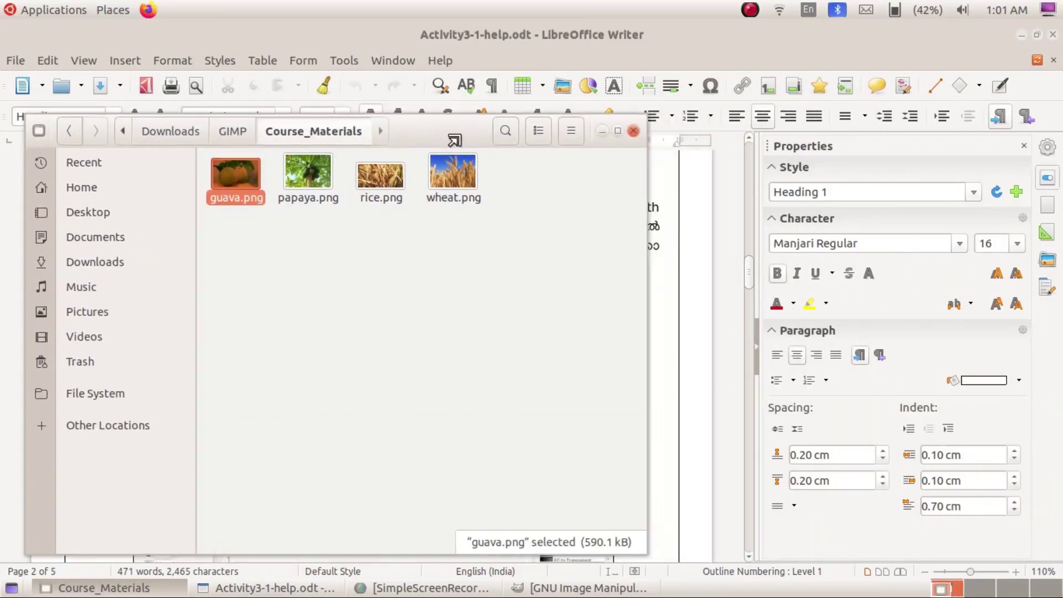
Step: Place GIMP beside the file manager and drag guava.png onto its canvas to open it
{"action": "left_click", "coordinate": [559, 590]}
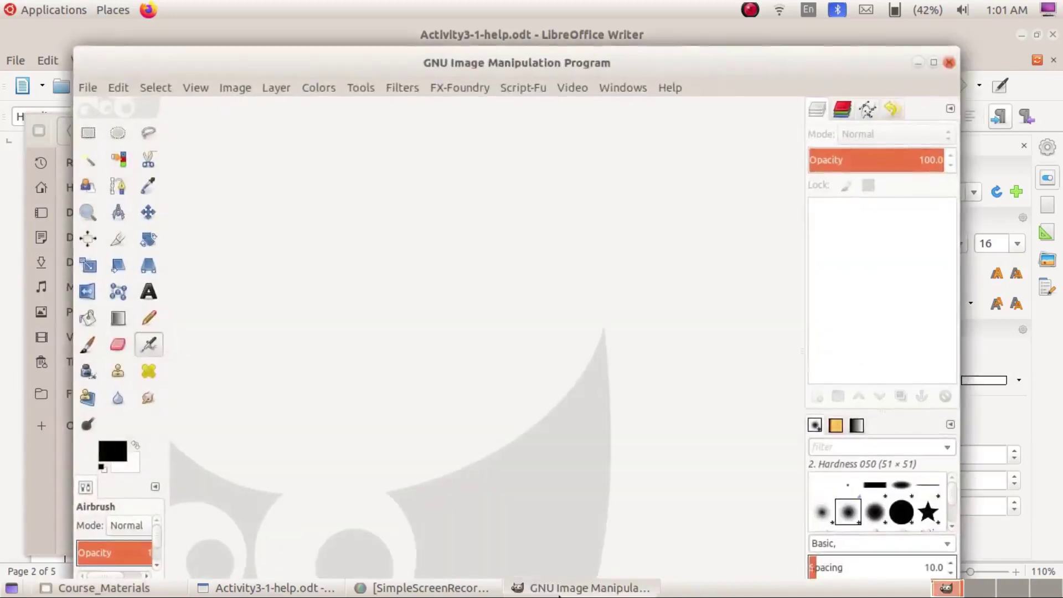
{"action": "mouse_move", "coordinate": [738, 69]}
{"action": "left_mouse_down"}
{"action": "mouse_move", "coordinate": [805, 91]}
{"action": "mouse_move", "coordinate": [766, 91]}
{"action": "left_mouse_up"}
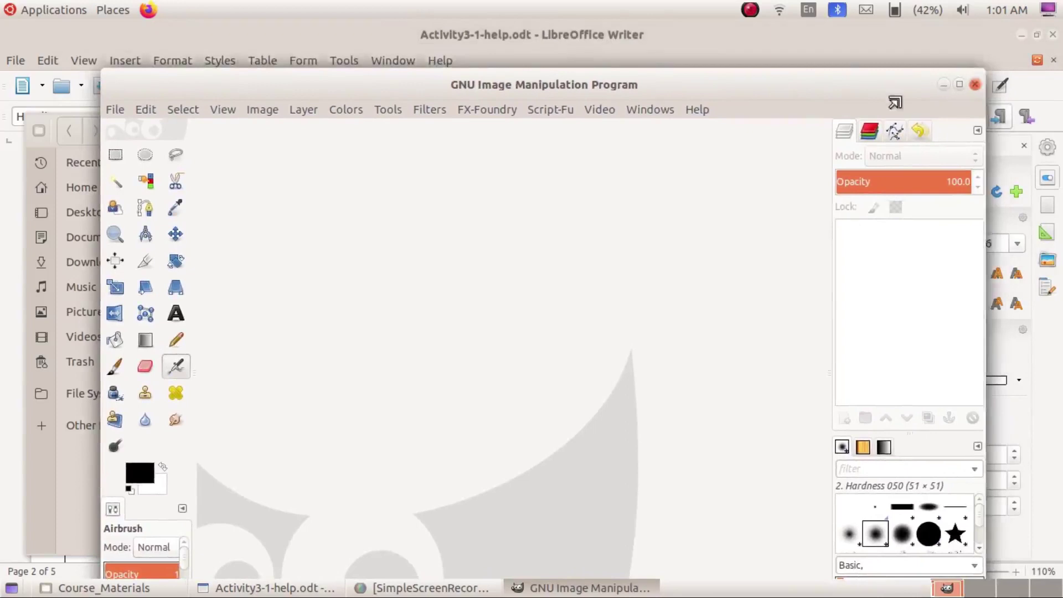
{"action": "left_click_drag", "start_coordinate": [895, 103], "coordinate": [722, 127]}
{"action": "left_click_drag", "start_coordinate": [624, 139], "coordinate": [1001, 83]}
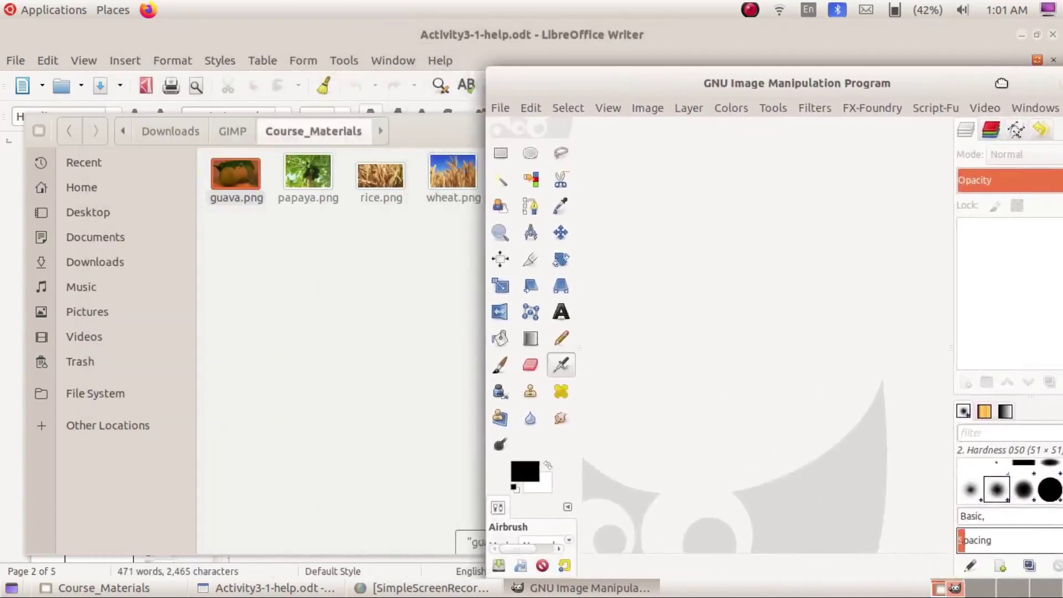
{"action": "left_click", "coordinate": [248, 190]}
{"action": "left_click_drag", "start_coordinate": [248, 189], "coordinate": [759, 251]}
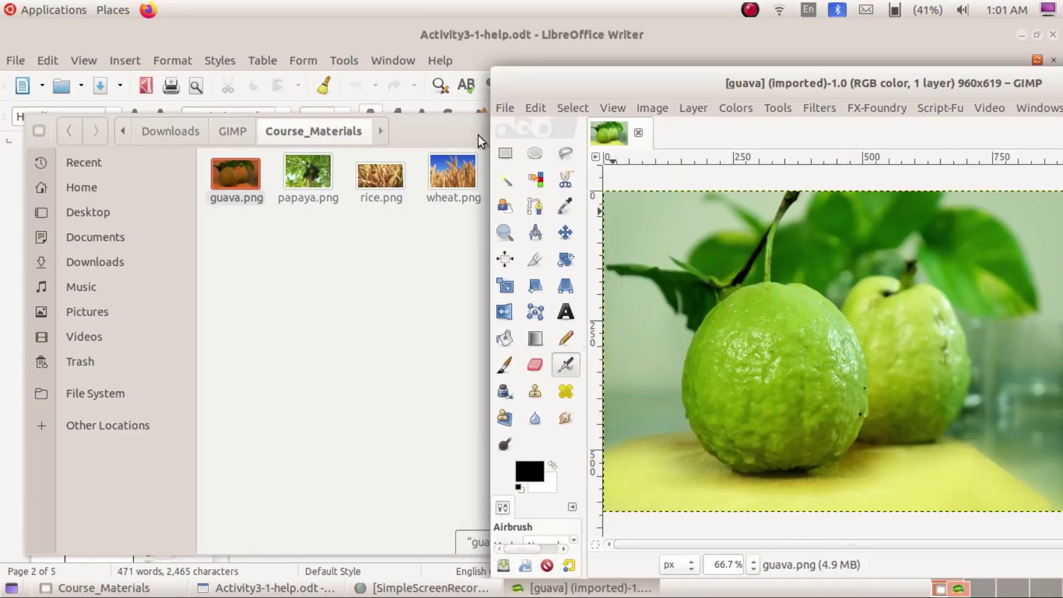
Step: Cancel the File > Open dialog and move GIMP to reveal its docks
{"action": "left_click", "coordinate": [500, 110]}
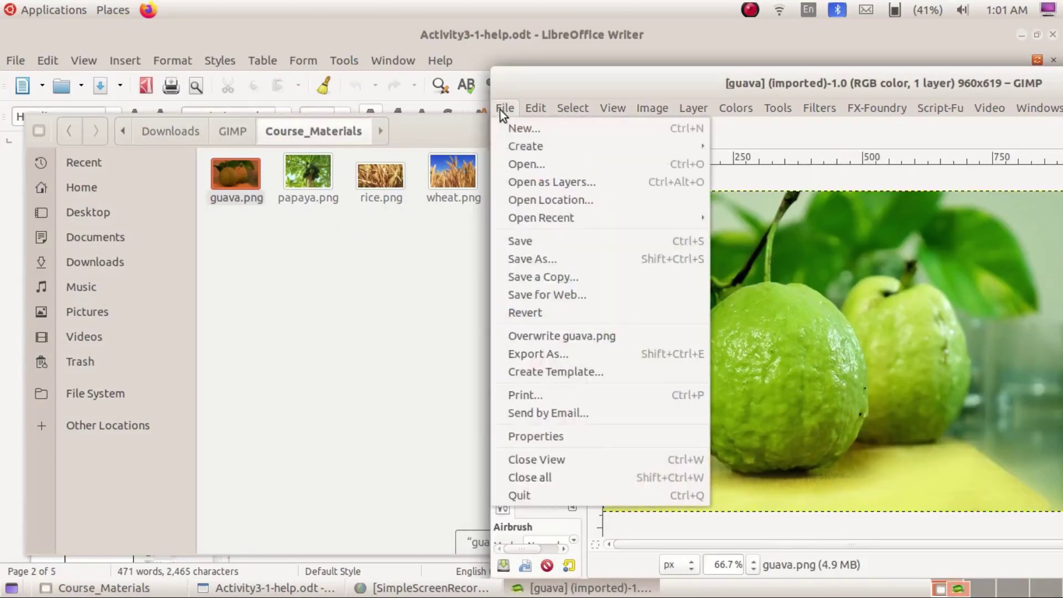
{"action": "left_click", "coordinate": [530, 165]}
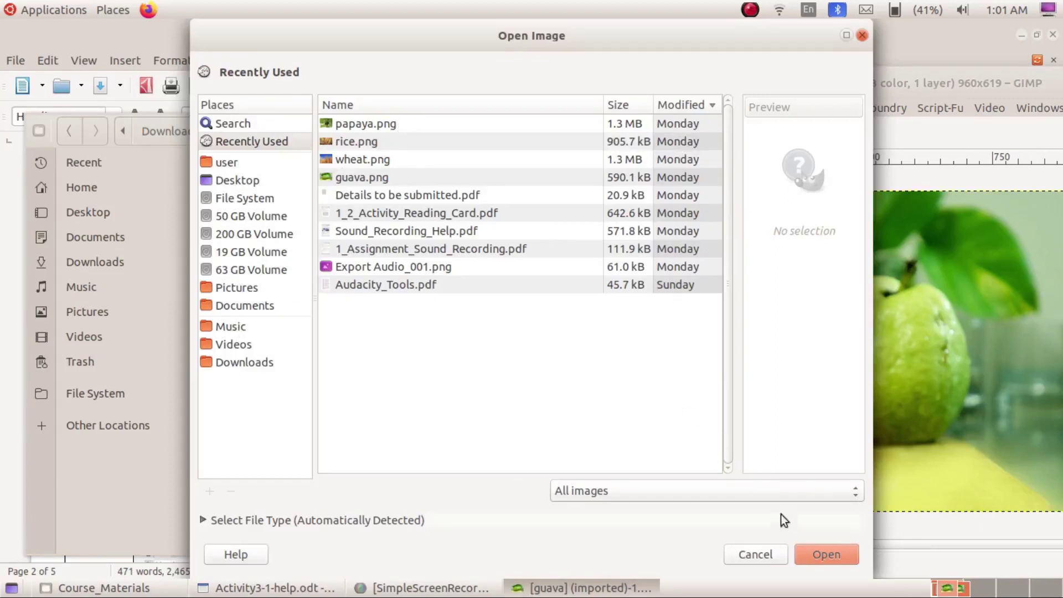
{"action": "left_click", "coordinate": [757, 560]}
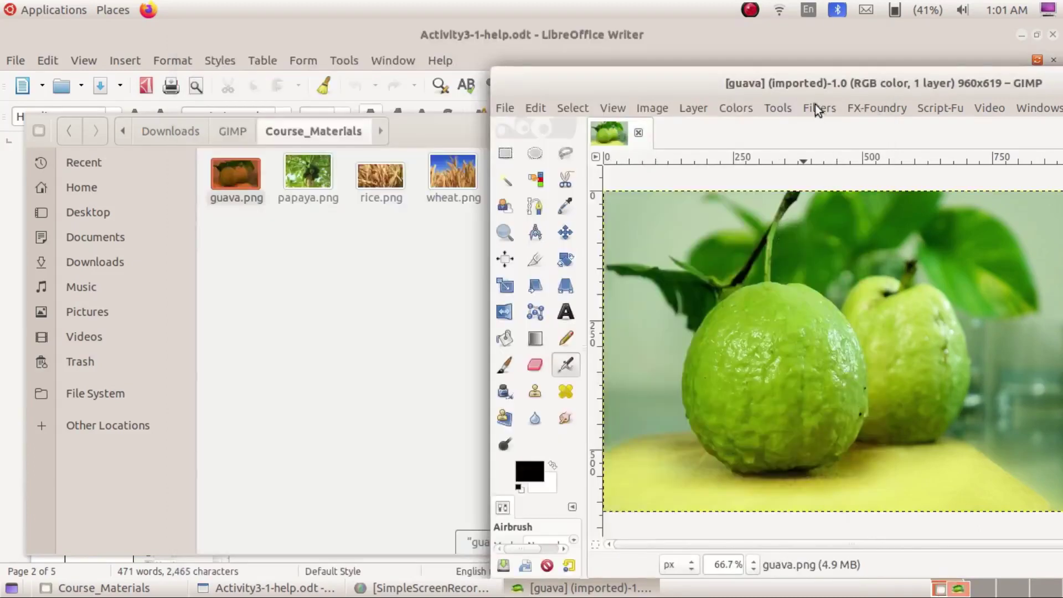
{"action": "left_click_drag", "start_coordinate": [828, 87], "coordinate": [447, 111]}
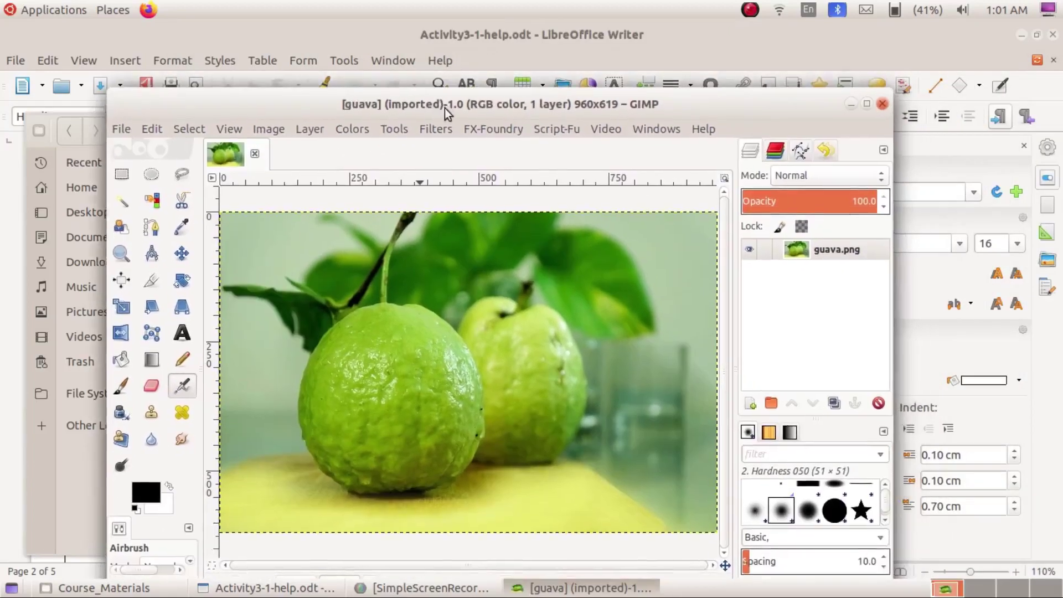
Step: Maximize GIMP, select the Crop tool, and widen the toolbox so all crop options show
{"action": "left_click", "coordinate": [865, 105]}
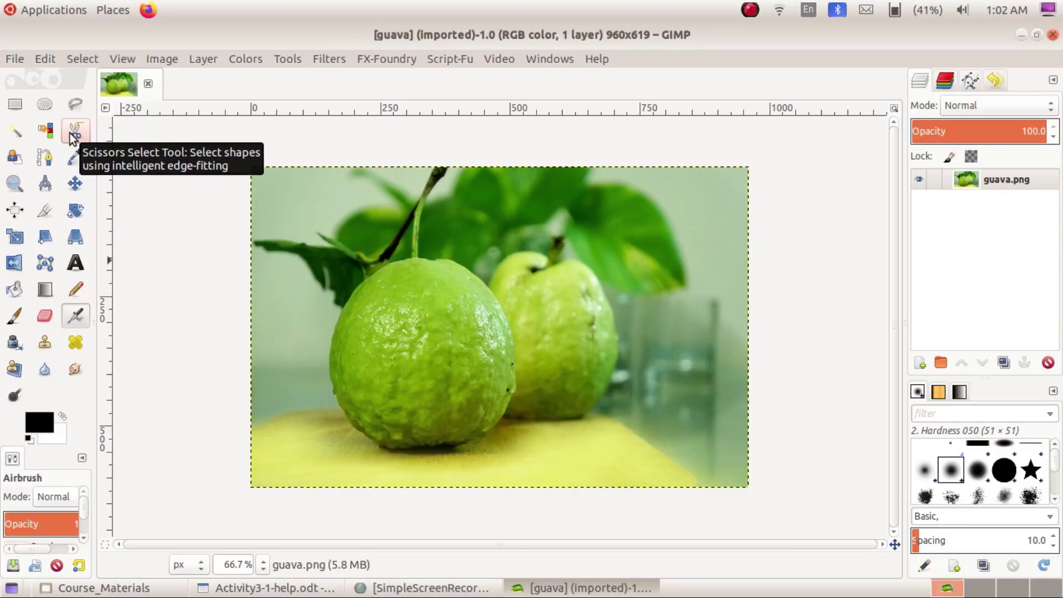
{"action": "left_click", "coordinate": [52, 213]}
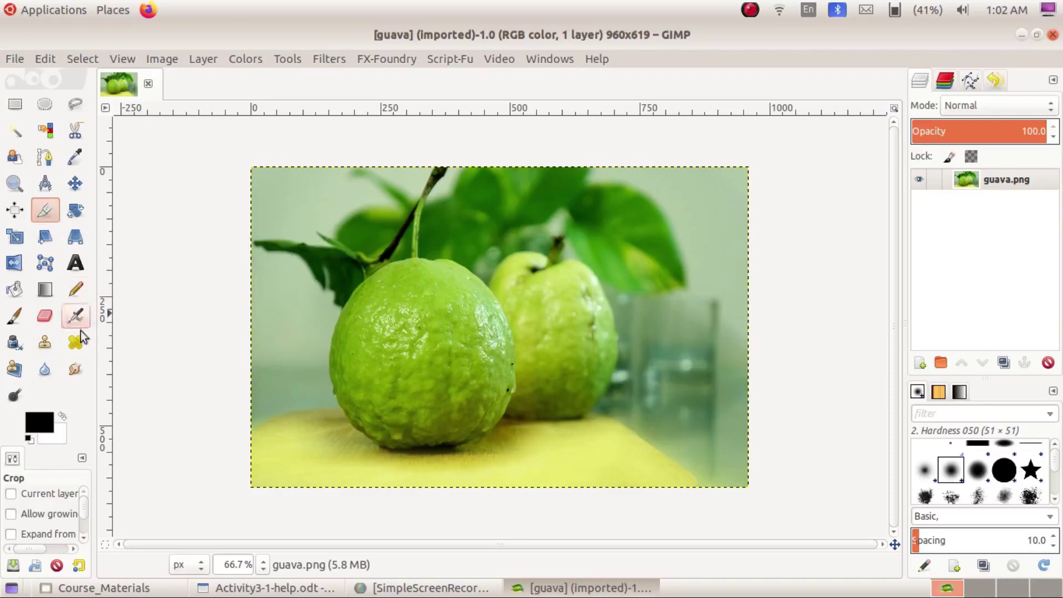
{"action": "scroll", "coordinate": [44, 515], "scroll_direction": "down", "scroll_amount": 3}
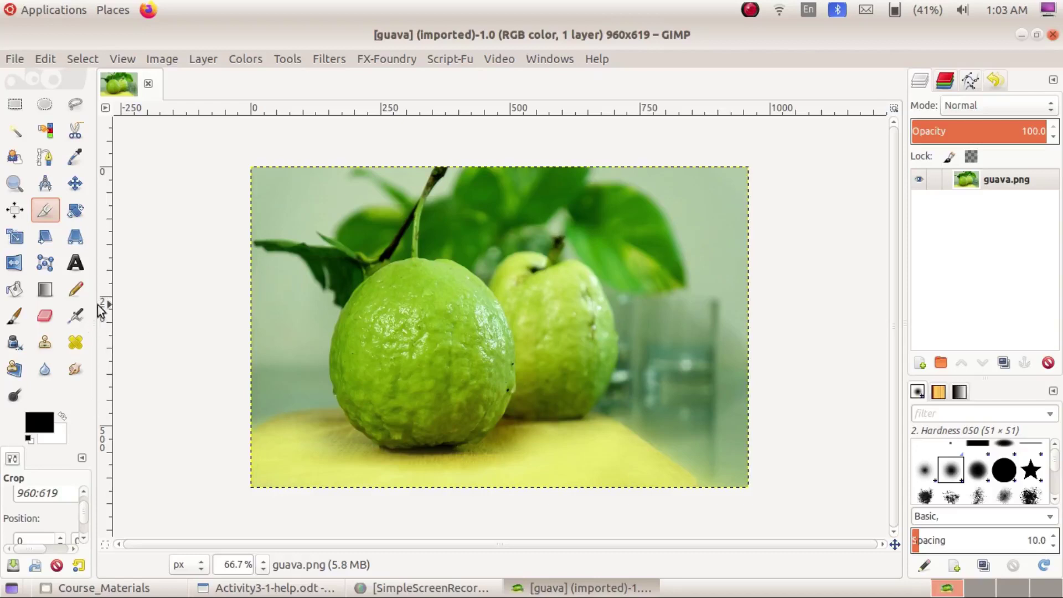
{"action": "left_click_drag", "start_coordinate": [93, 292], "coordinate": [122, 288]}
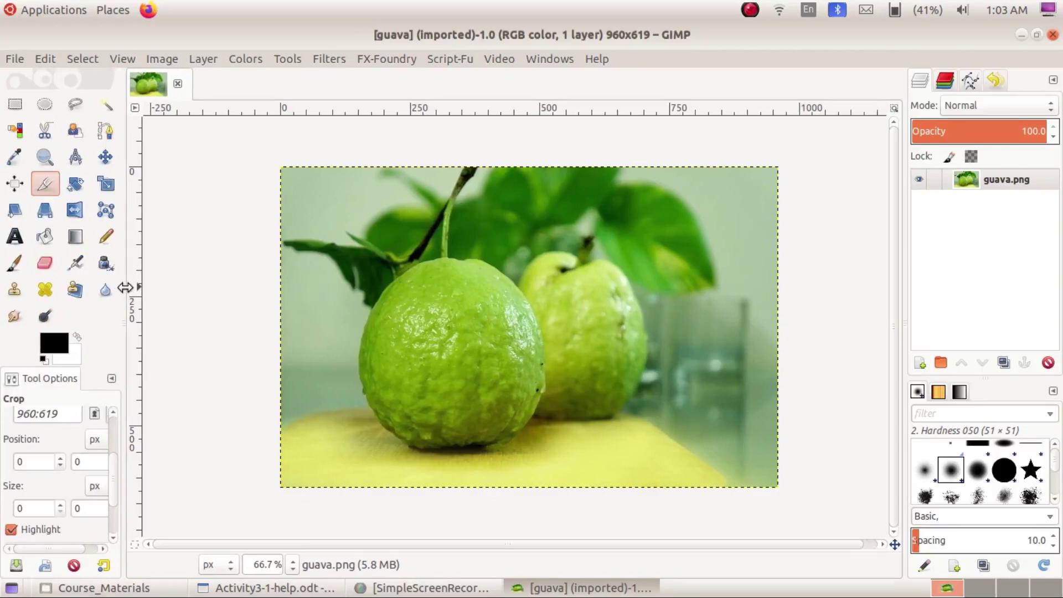
{"action": "left_click_drag", "start_coordinate": [125, 287], "coordinate": [169, 286]}
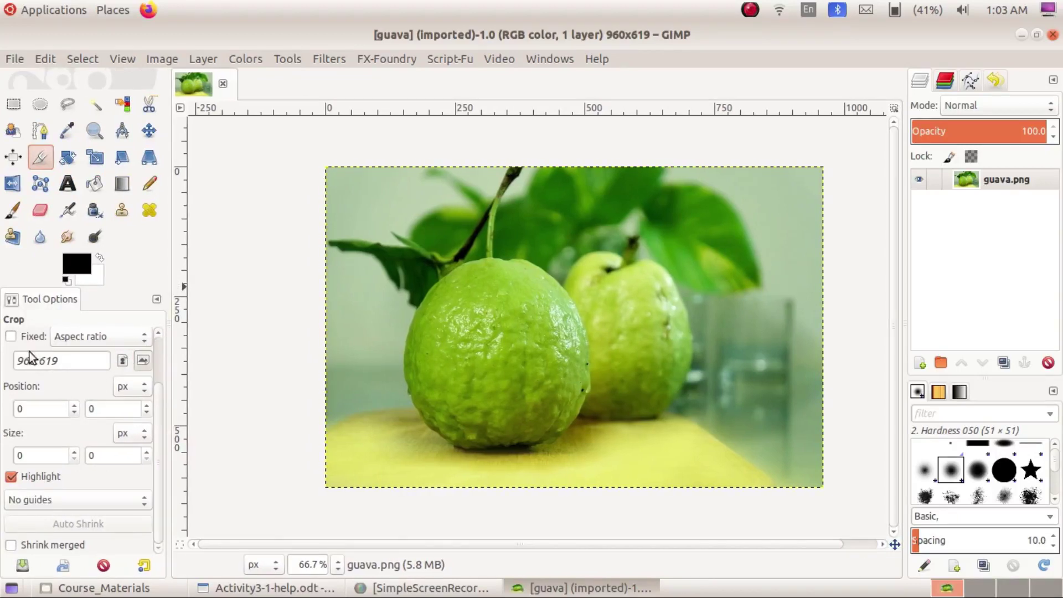
Step: Enable Fixed Aspect ratio in the Crop options and change 960:619 to 4:3
{"action": "left_click", "coordinate": [10, 337]}
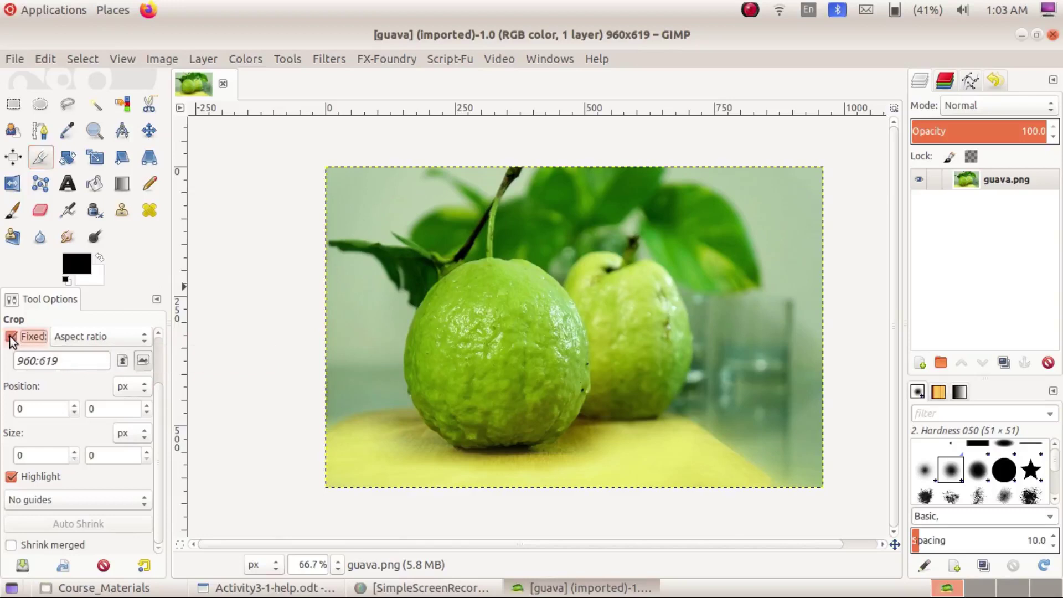
{"action": "left_click", "coordinate": [35, 360]}
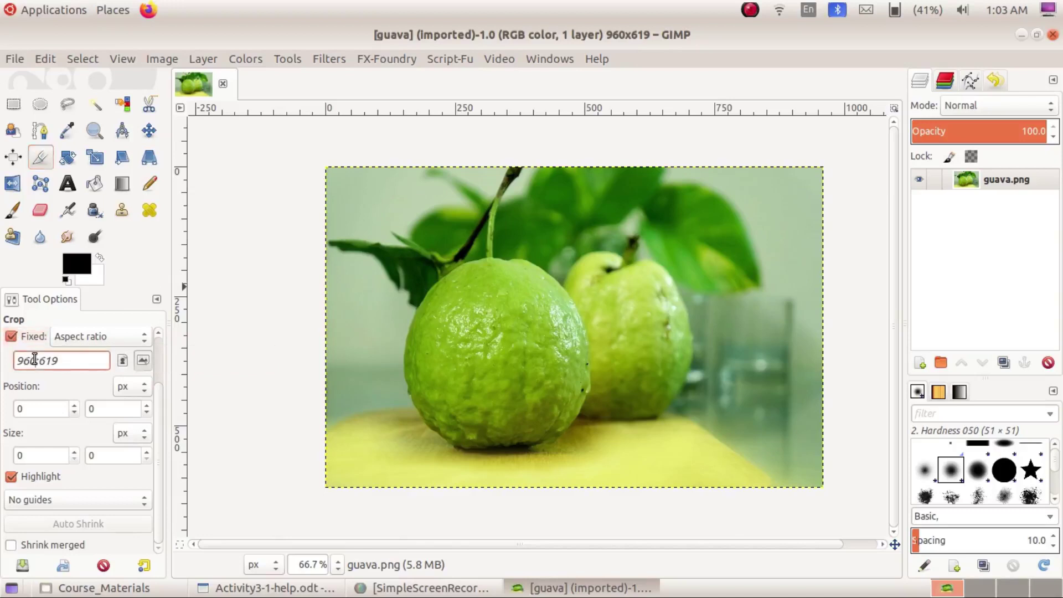
{"action": "key", "text": "BackSpace"}
{"action": "key", "text": "BackSpace"}
{"action": "key", "text": "BackSpace"}
{"action": "type", "text": "4"}
{"action": "key", "text": "End"}
{"action": "key", "text": "BackSpace"}
{"action": "key", "text": "BackSpace"}
{"action": "key", "text": "BackSpace"}
{"action": "type", "text": "3"}
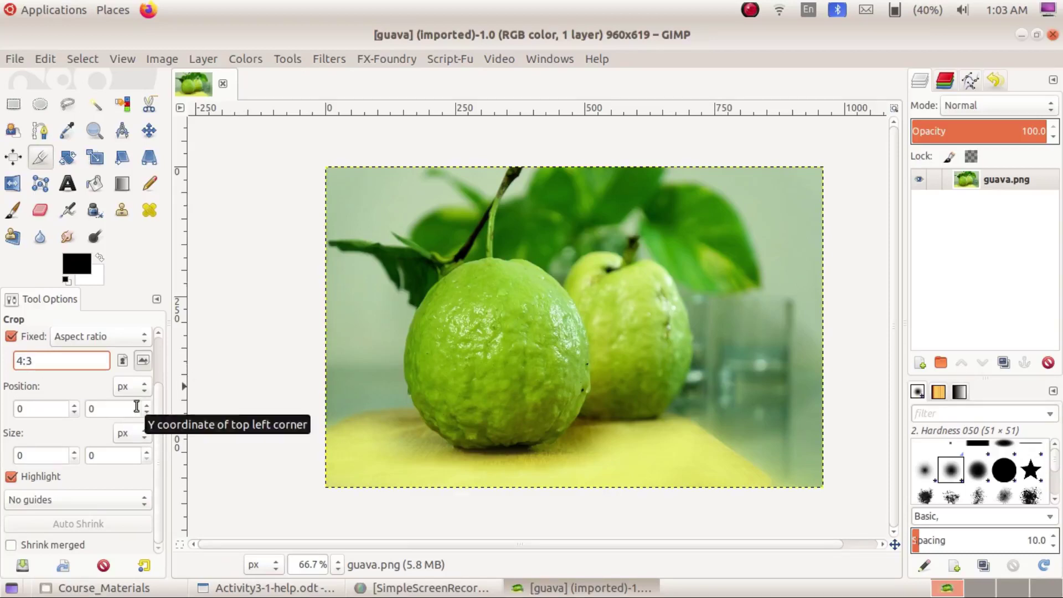
{"action": "key", "text": "Tab"}
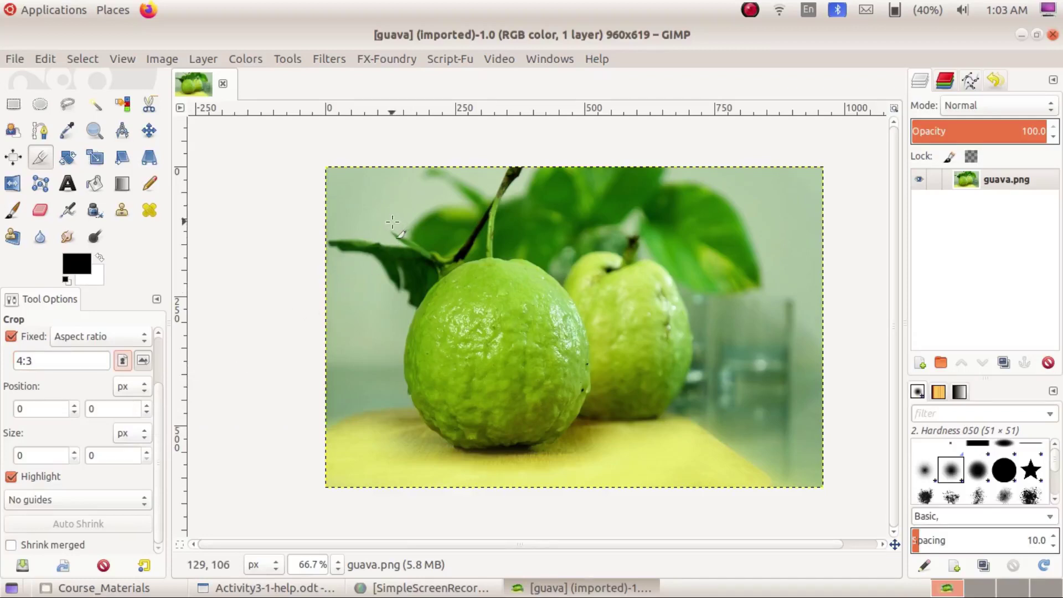
Step: Draw a 4:3 crop rectangle over the two guavas, adjust it, and crop to 632×474
{"action": "mouse_move", "coordinate": [391, 221]}
{"action": "left_mouse_down"}
{"action": "mouse_move", "coordinate": [675, 345]}
{"action": "mouse_move", "coordinate": [713, 386]}
{"action": "left_mouse_up"}
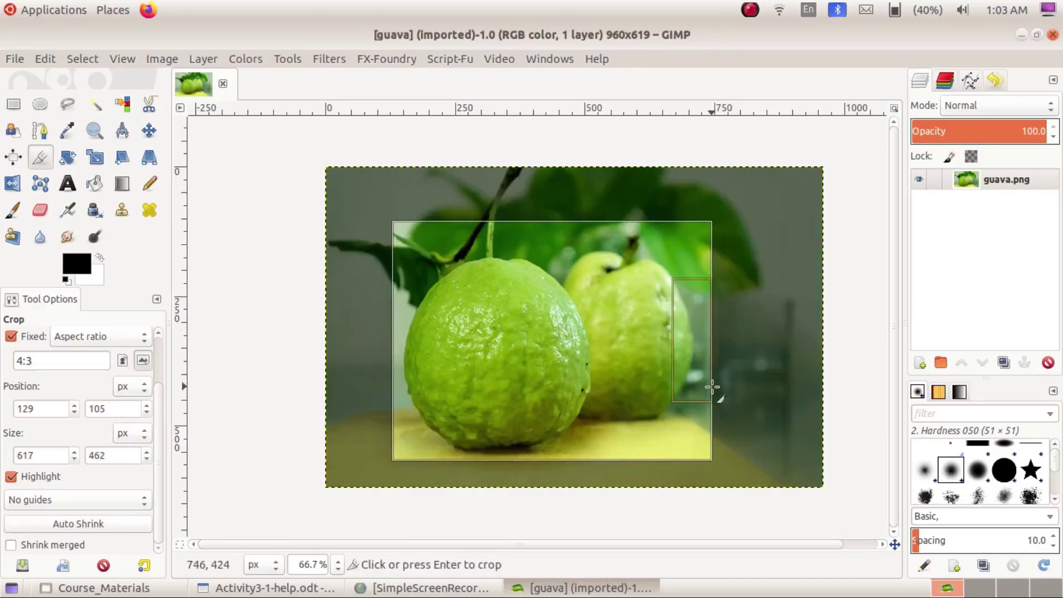
{"action": "left_click_drag", "start_coordinate": [690, 349], "coordinate": [699, 354]}
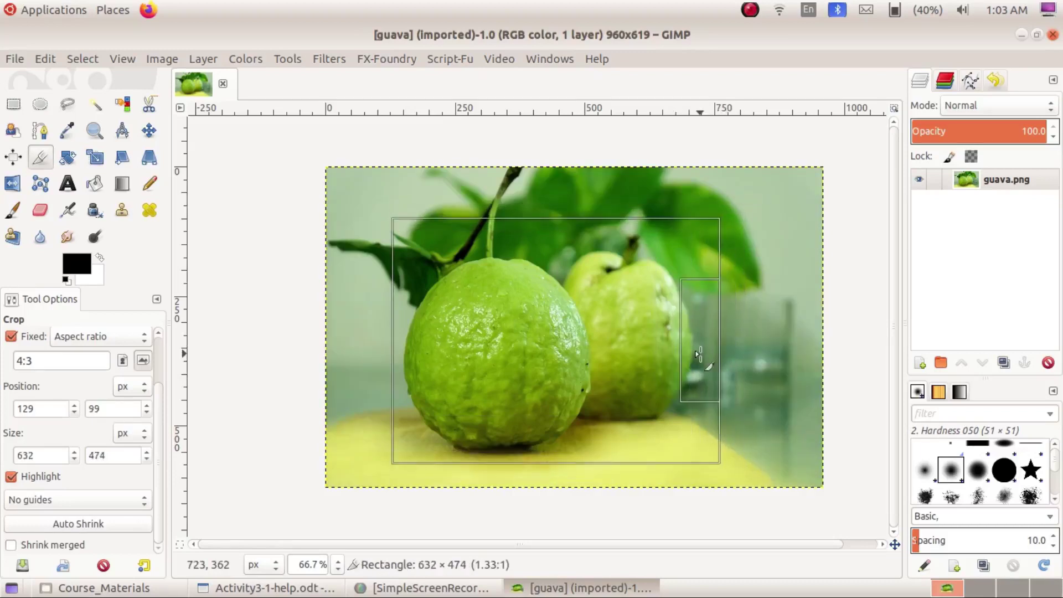
{"action": "left_click_drag", "start_coordinate": [699, 354], "coordinate": [699, 355]}
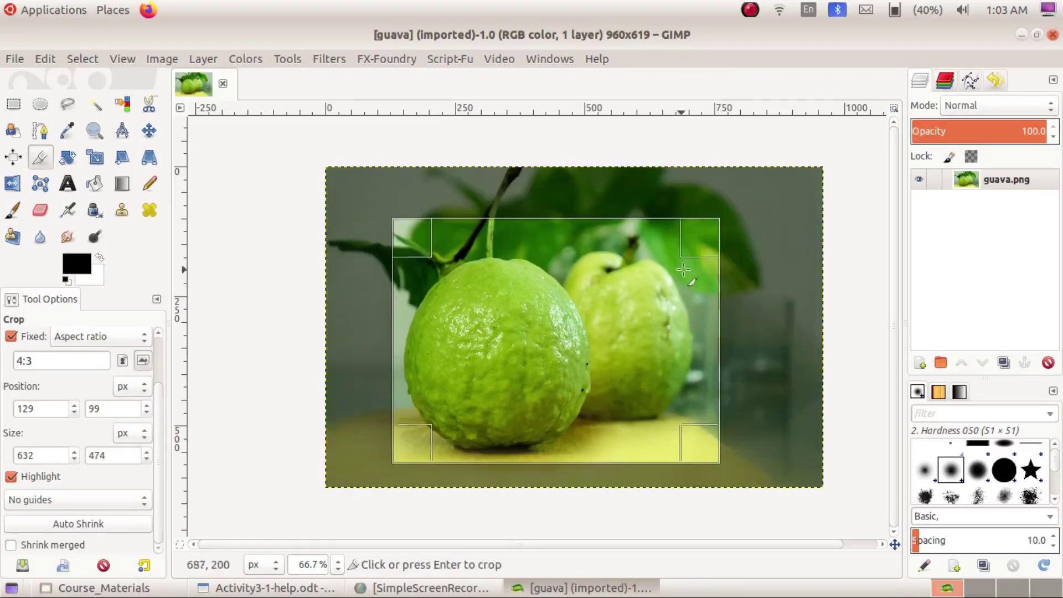
{"action": "left_click", "coordinate": [569, 376]}
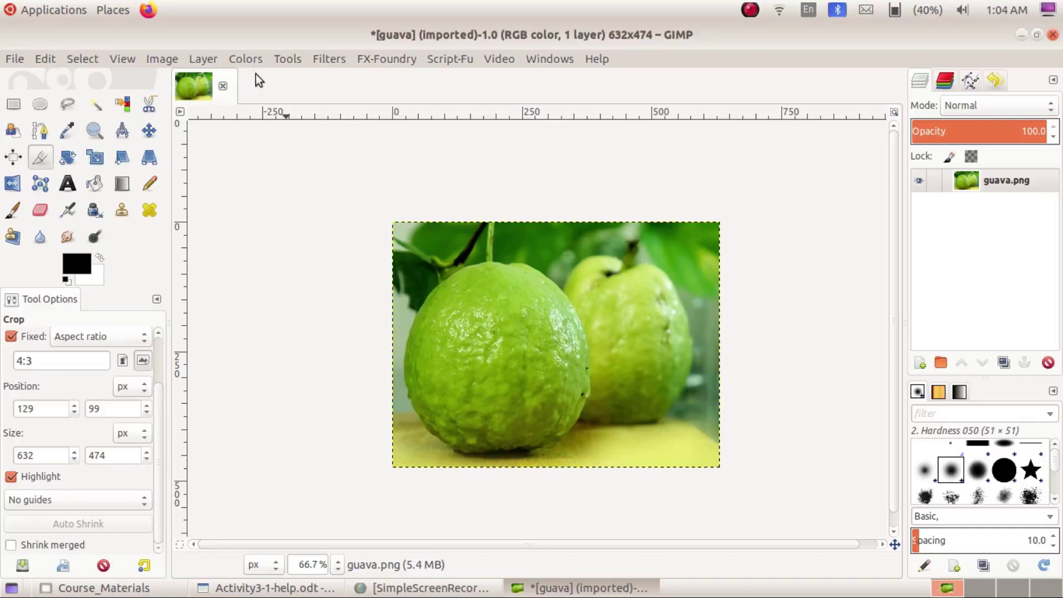
Step: Scale the image from 632 wide to 400×300 pixels with Image > Scale Image
{"action": "left_click", "coordinate": [167, 61]}
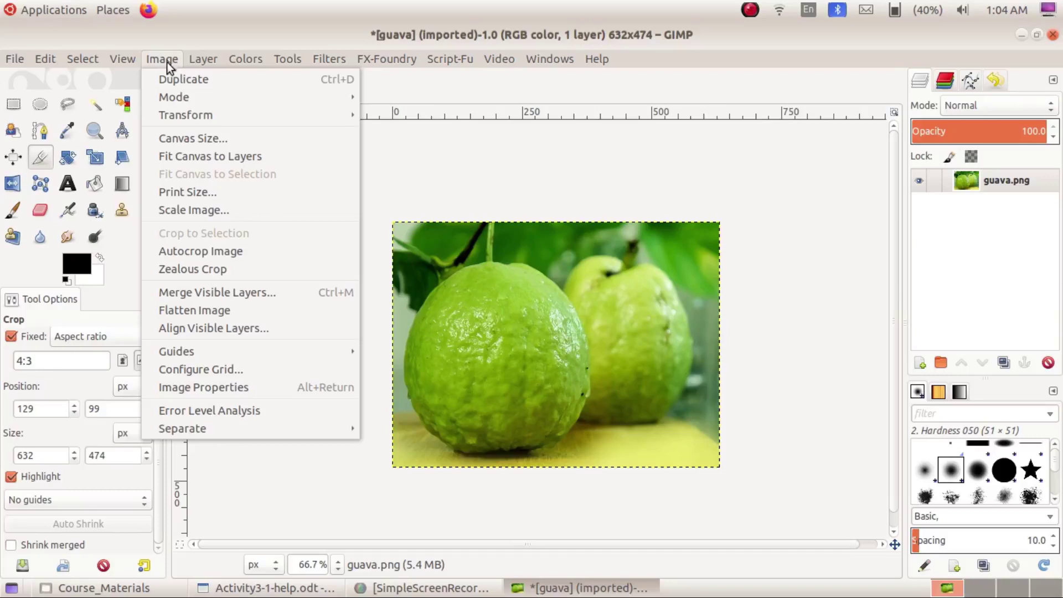
{"action": "left_click", "coordinate": [173, 212]}
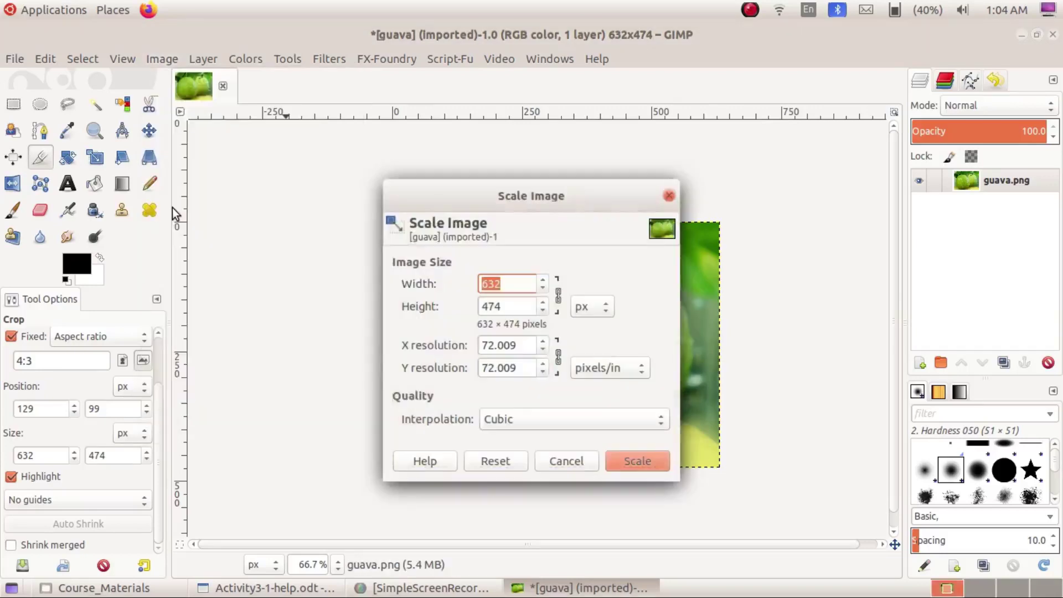
{"action": "left_click", "coordinate": [519, 286]}
{"action": "key", "text": "BackSpace"}
{"action": "key", "text": "BackSpace"}
{"action": "key", "text": "BackSpace"}
{"action": "type", "text": "400"}
{"action": "key", "text": "Tab"}
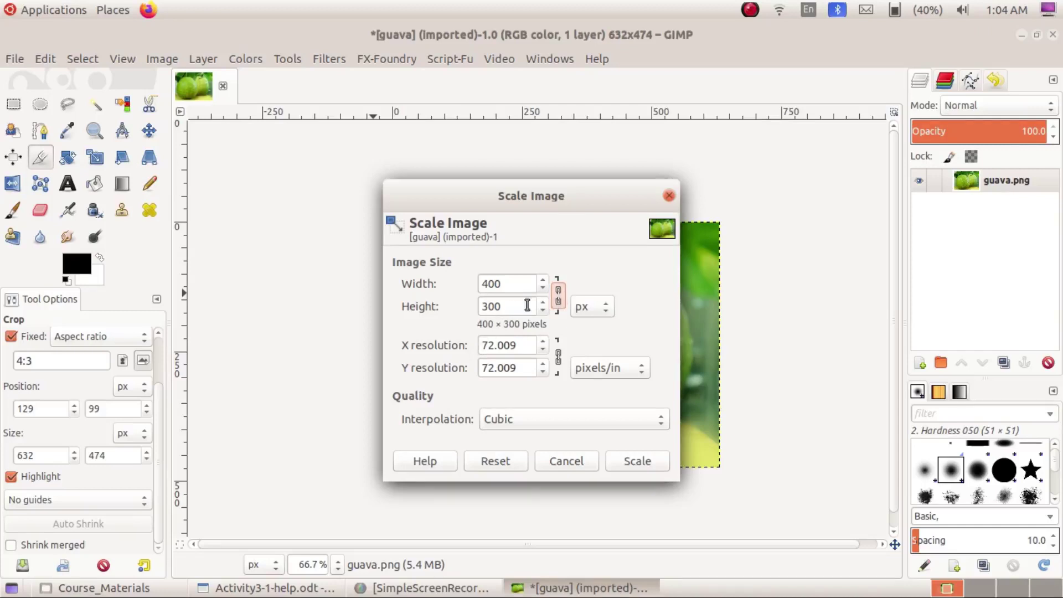
{"action": "left_click", "coordinate": [558, 302]}
{"action": "left_click", "coordinate": [630, 461]}
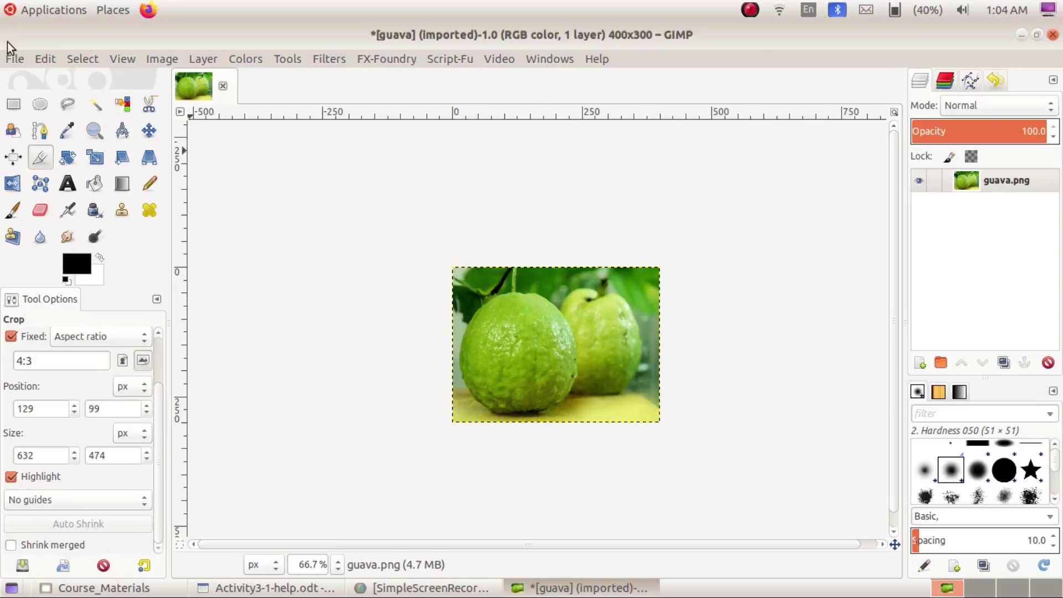
{"action": "left_click", "coordinate": [14, 60]}
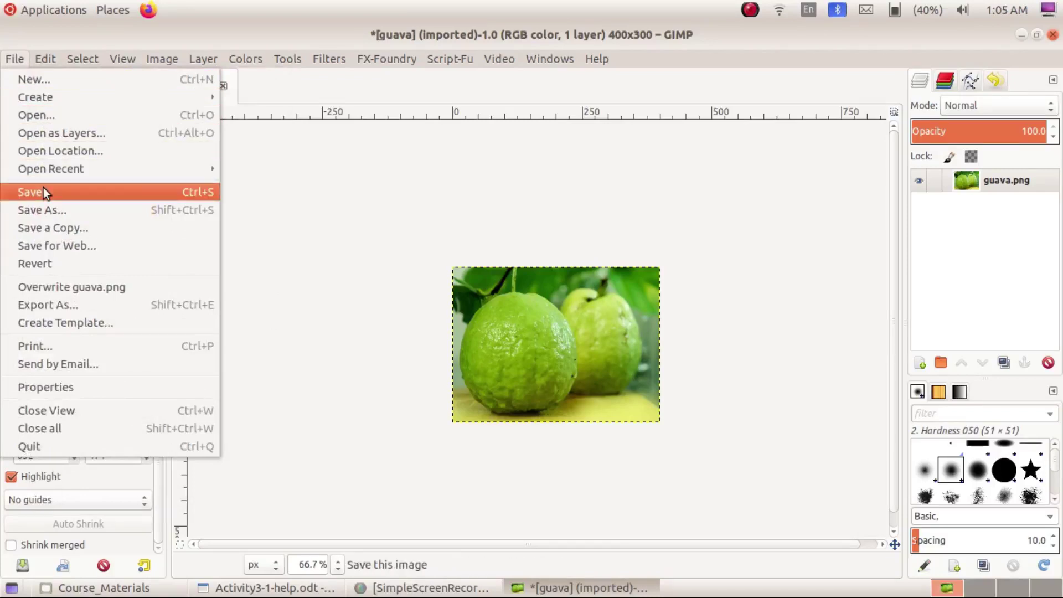
{"action": "left_click", "coordinate": [44, 190]}
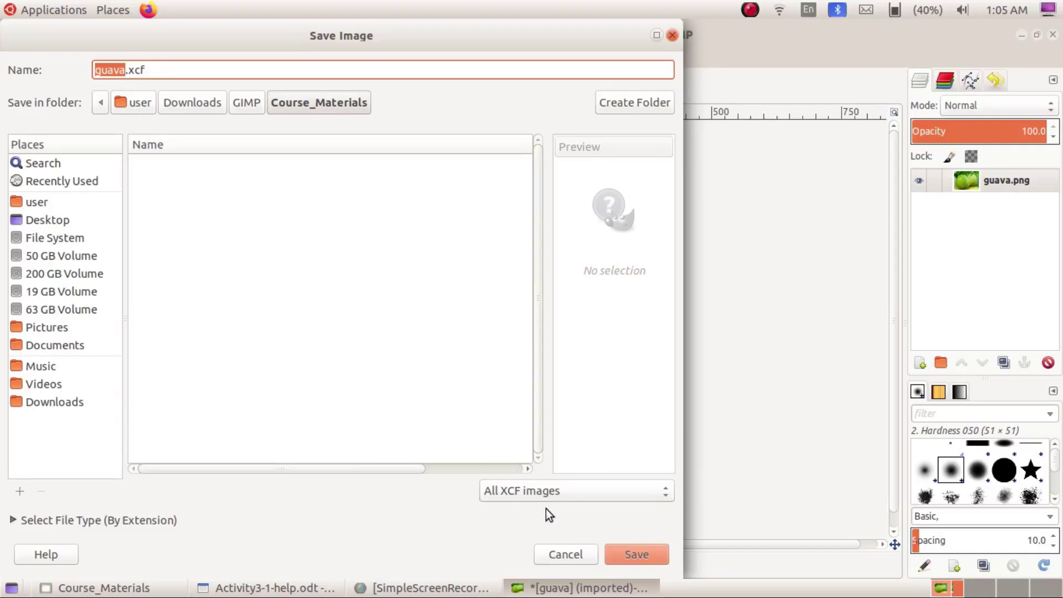
{"action": "left_click", "coordinate": [669, 36]}
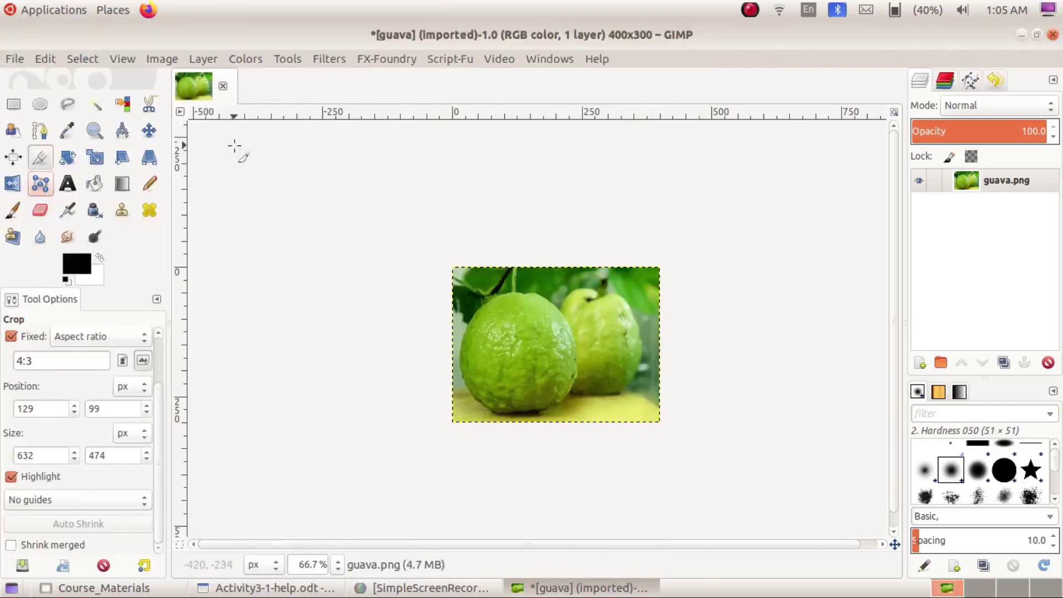
Step: Export as guava1.png into the subfolder of Pre_Course, bringing up the PNG options
{"action": "left_click", "coordinate": [16, 61]}
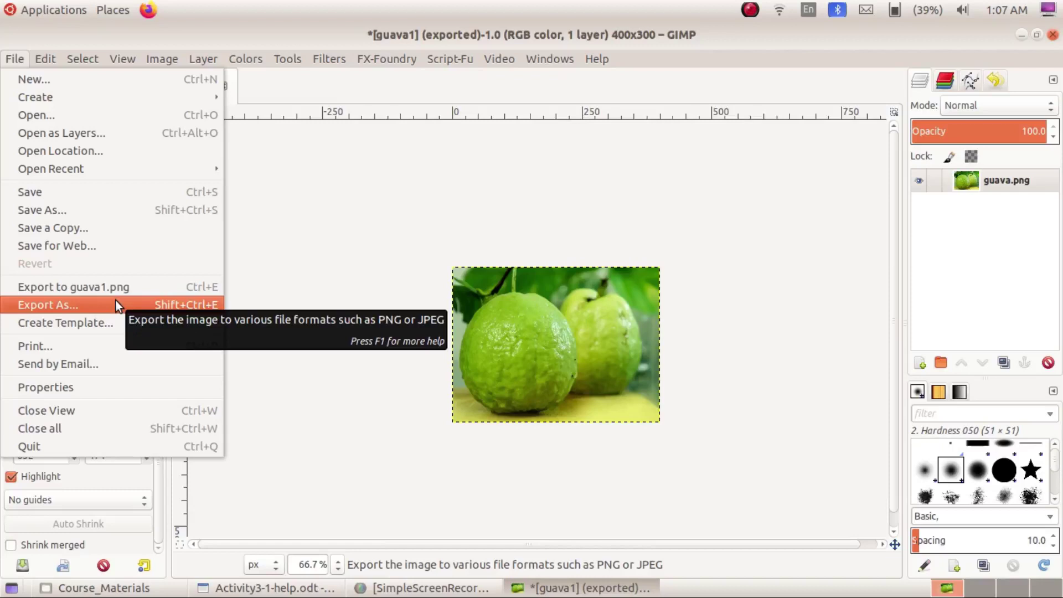
{"action": "left_click", "coordinate": [116, 300]}
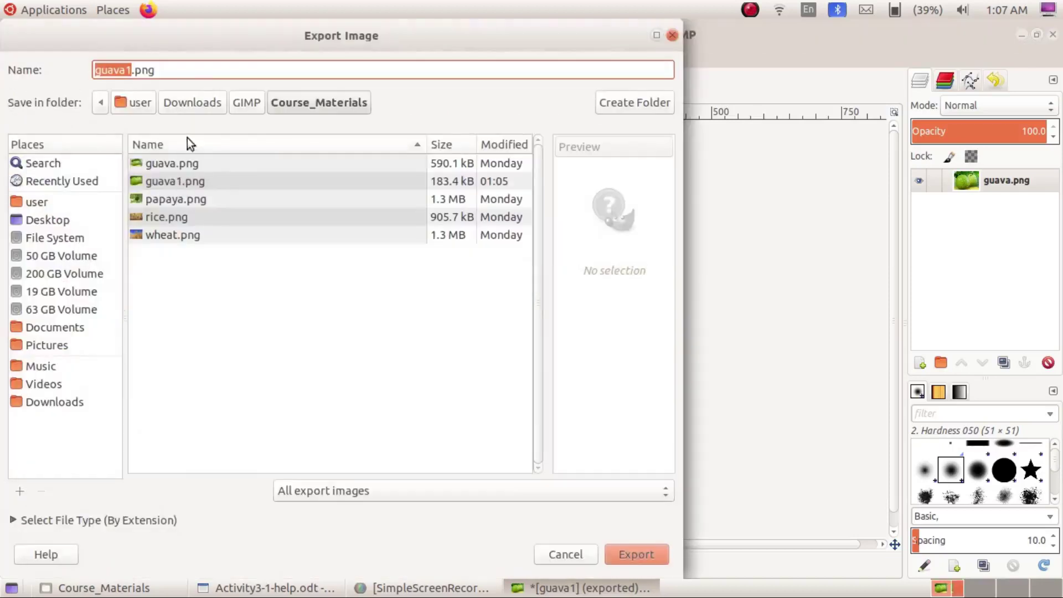
{"action": "left_click", "coordinate": [44, 203]}
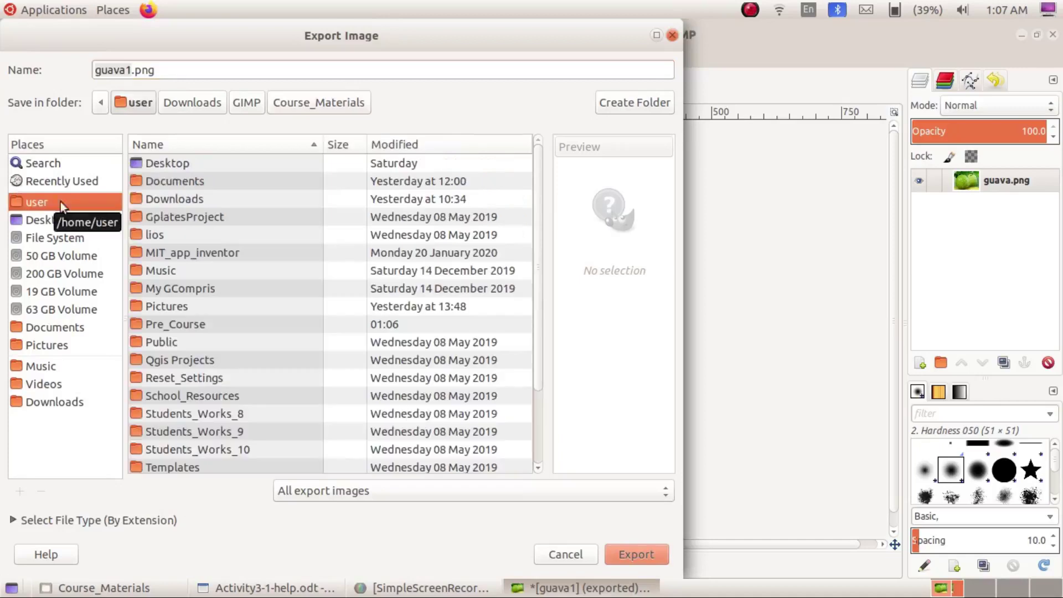
{"action": "double_click", "coordinate": [200, 323]}
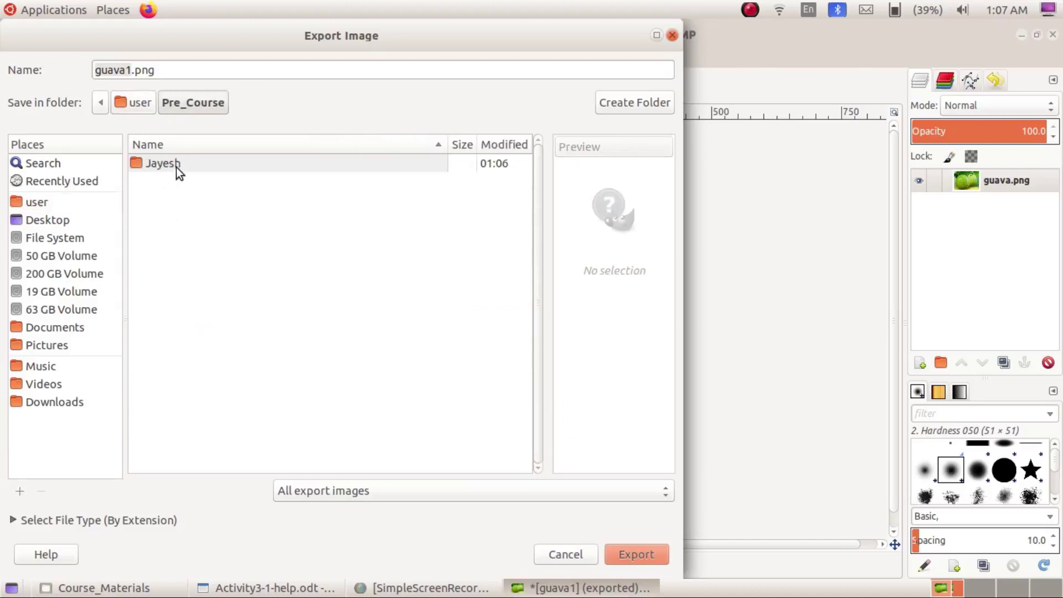
{"action": "double_click", "coordinate": [176, 167]}
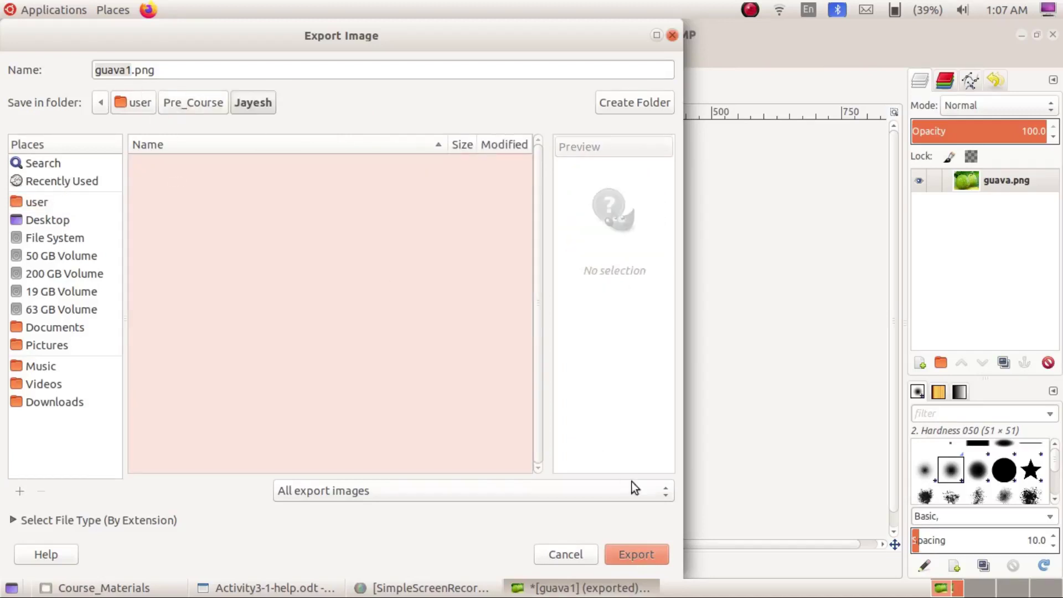
{"action": "left_click", "coordinate": [635, 552]}
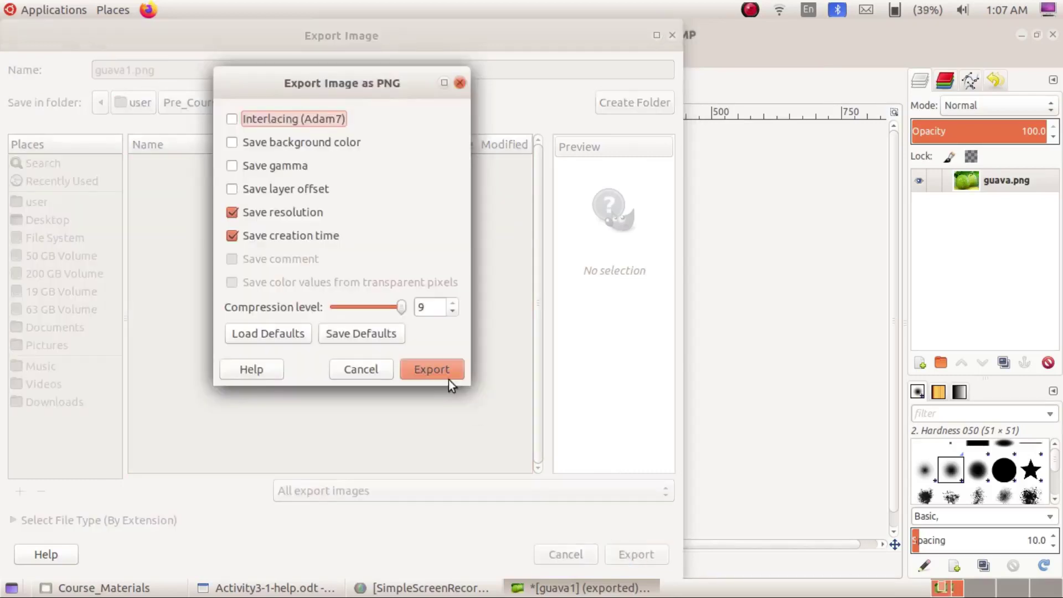